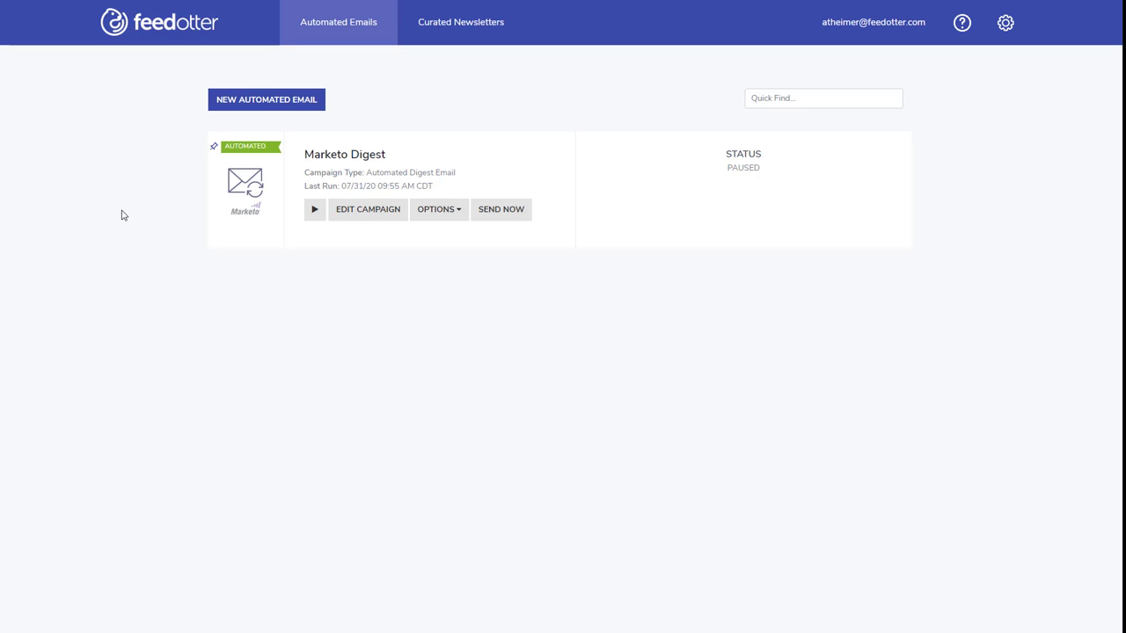
Check the Marketo Digest campaign's OPTIONS menu in FeedOtter, then close it unchanged
{"action": "left_click", "coordinate": [454, 216]}
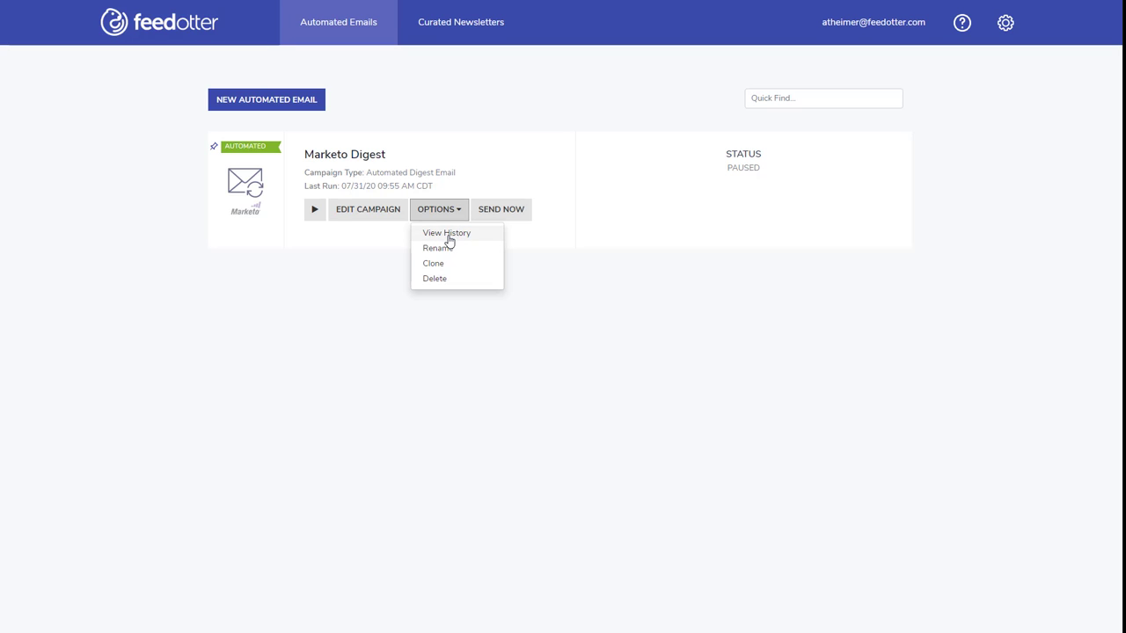
{"action": "left_click", "coordinate": [362, 239]}
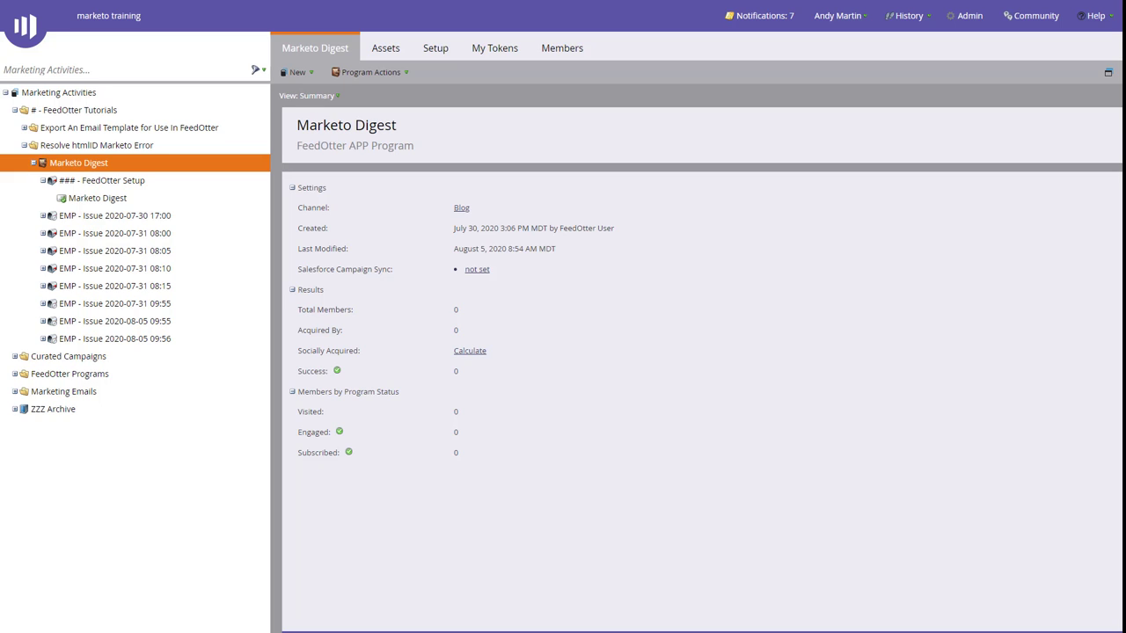
Open Design Studio's Emails > Templates list and scroll to the FeedOtter FOTMPL templates
{"action": "left_click", "coordinate": [31, 32]}
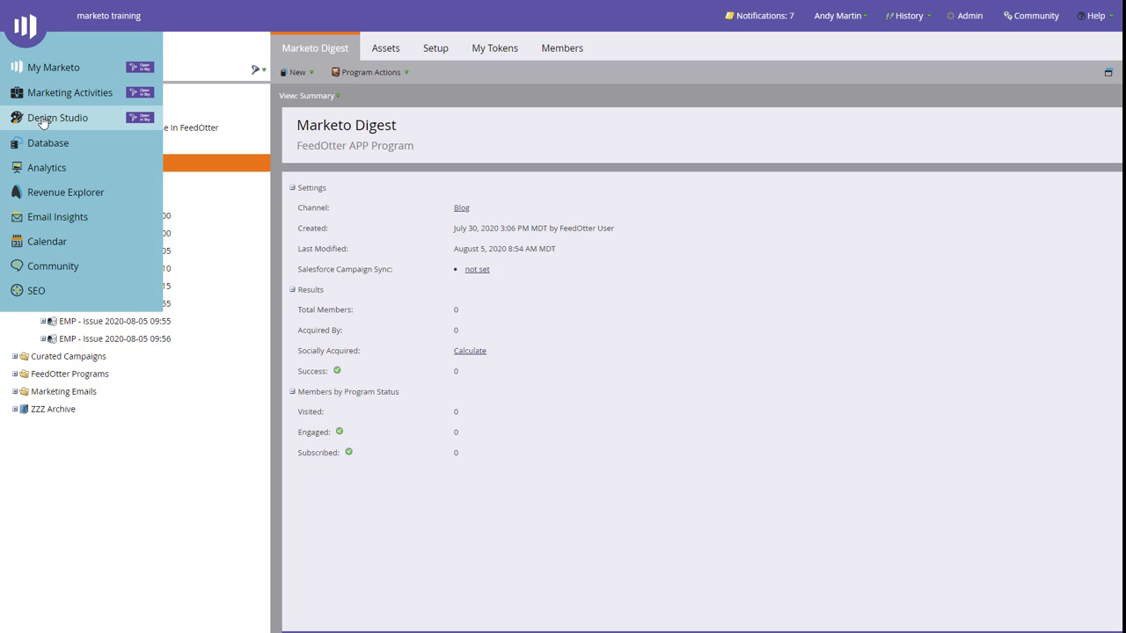
{"action": "left_click", "coordinate": [42, 120]}
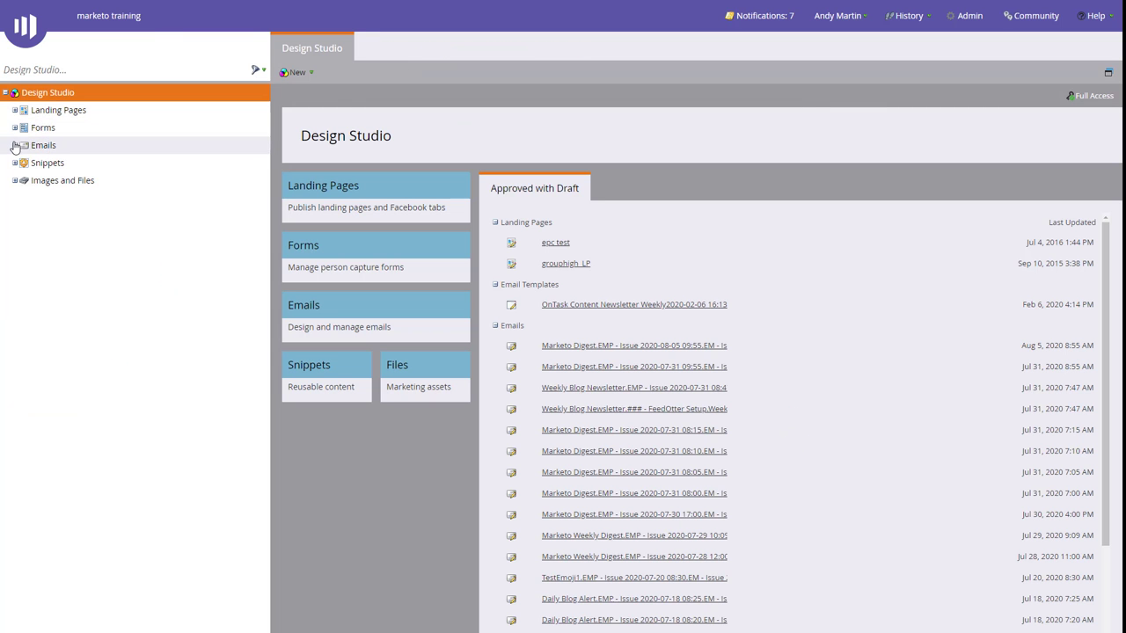
{"action": "left_click", "coordinate": [14, 145]}
{"action": "left_click", "coordinate": [25, 217]}
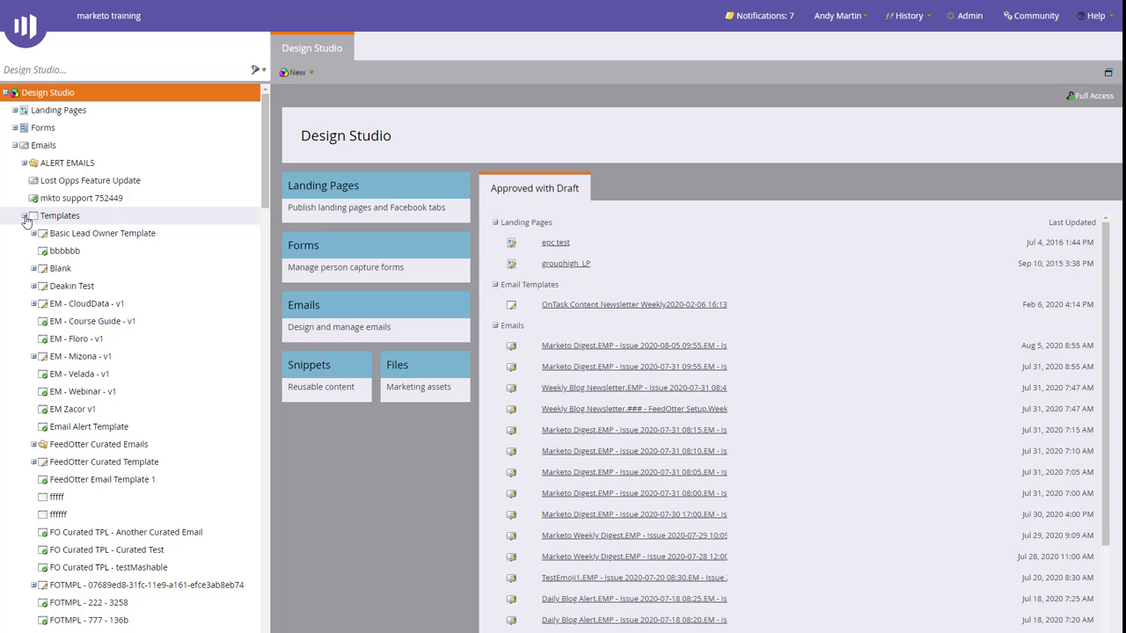
{"action": "left_click", "coordinate": [62, 218]}
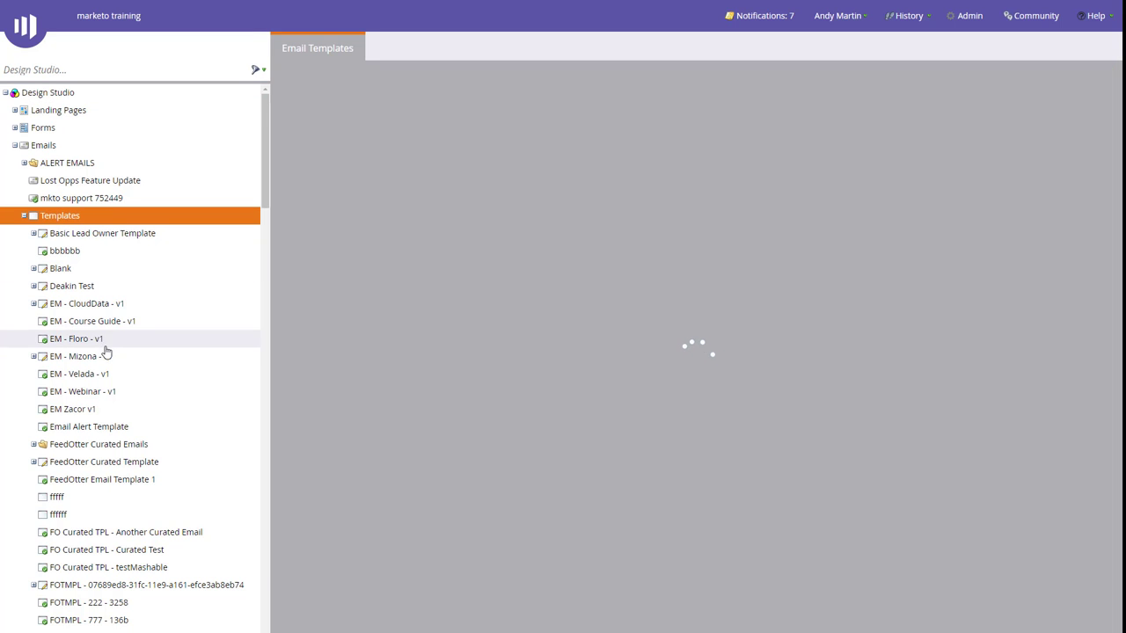
{"action": "scroll", "coordinate": [116, 355], "scroll_direction": "down", "scroll_amount": 2}
{"action": "scroll", "coordinate": [127, 348], "scroll_direction": "down", "scroll_amount": 2}
{"action": "scroll", "coordinate": [131, 343], "scroll_direction": "down", "scroll_amount": 2}
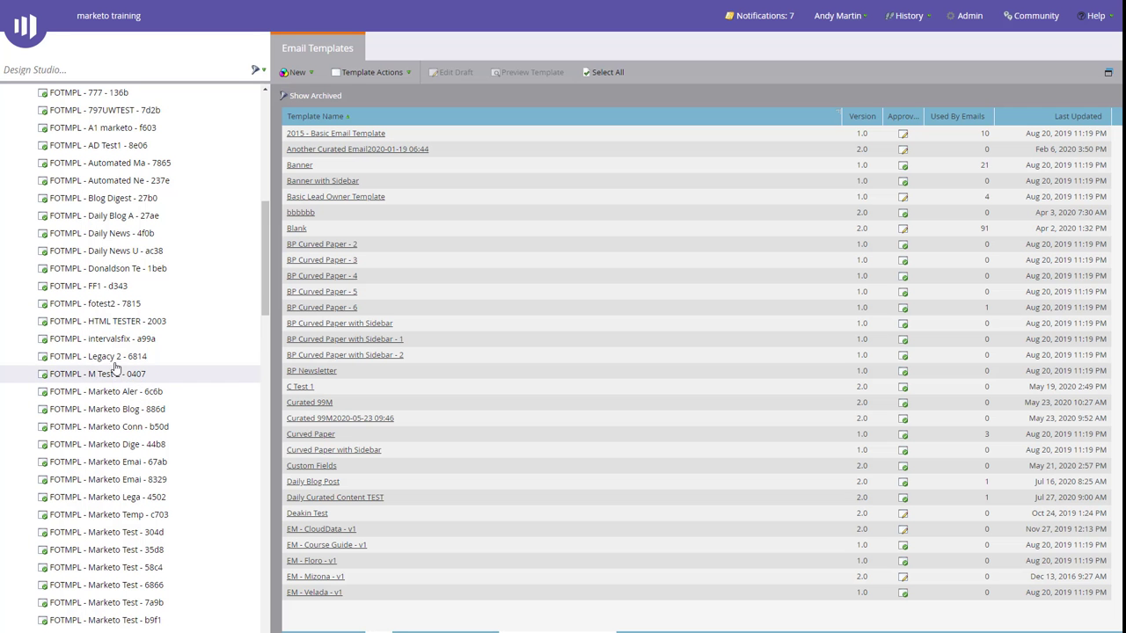
{"action": "scroll", "coordinate": [120, 365], "scroll_direction": "down", "scroll_amount": 3}
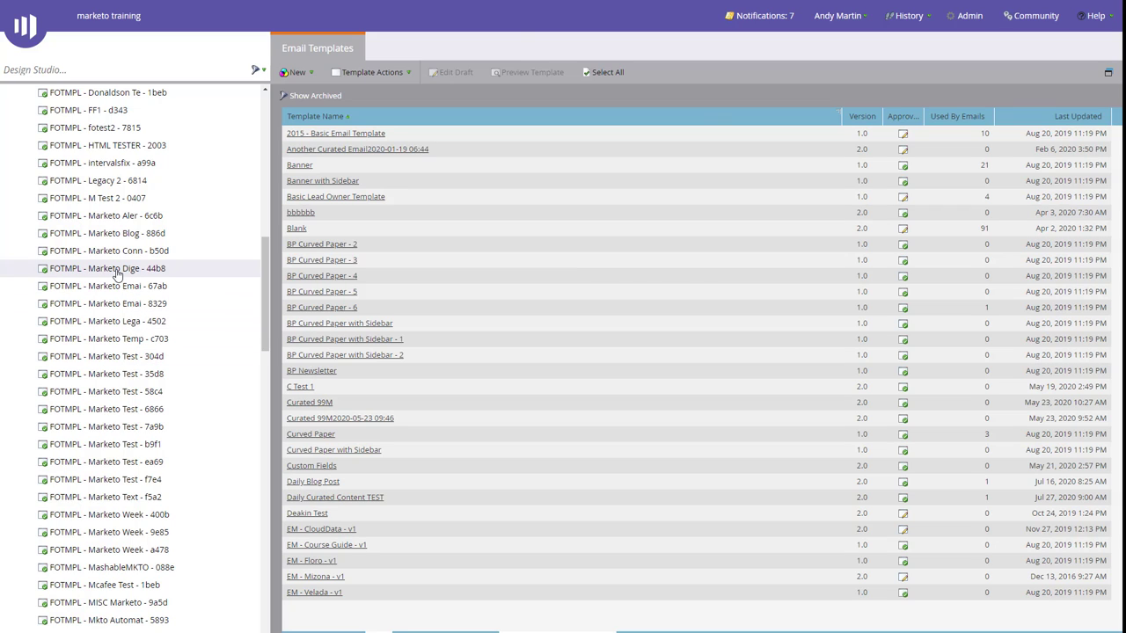
Delete all code from the FOTMPL - Marketo Dige - 44b8 template, then approve and close it
{"action": "left_click", "coordinate": [117, 273]}
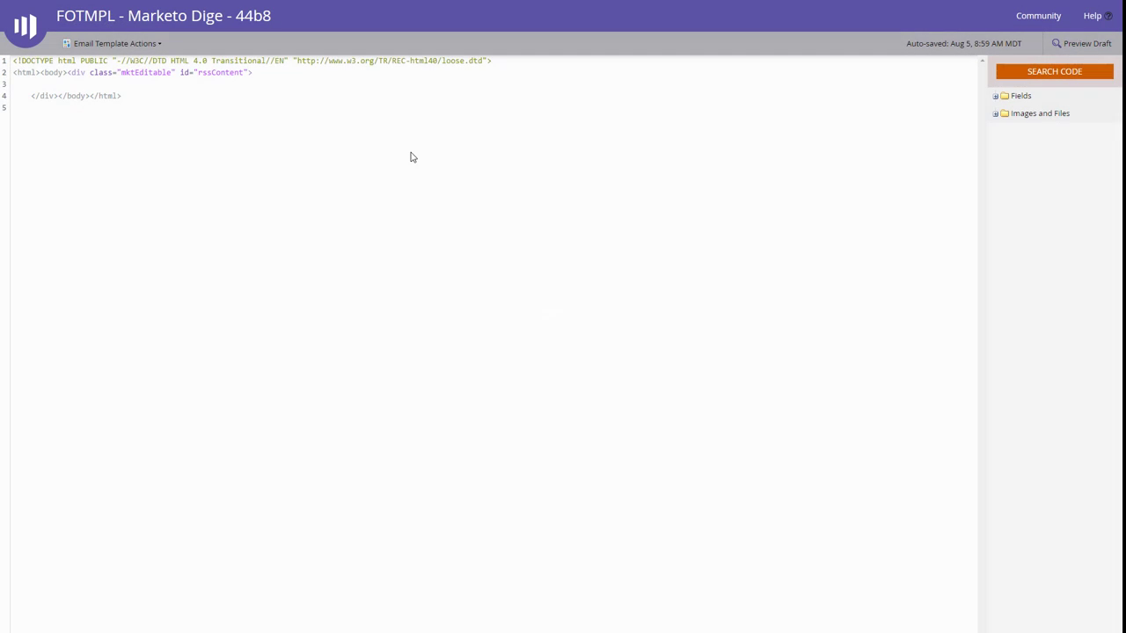
{"action": "key", "text": "ctrl+a"}
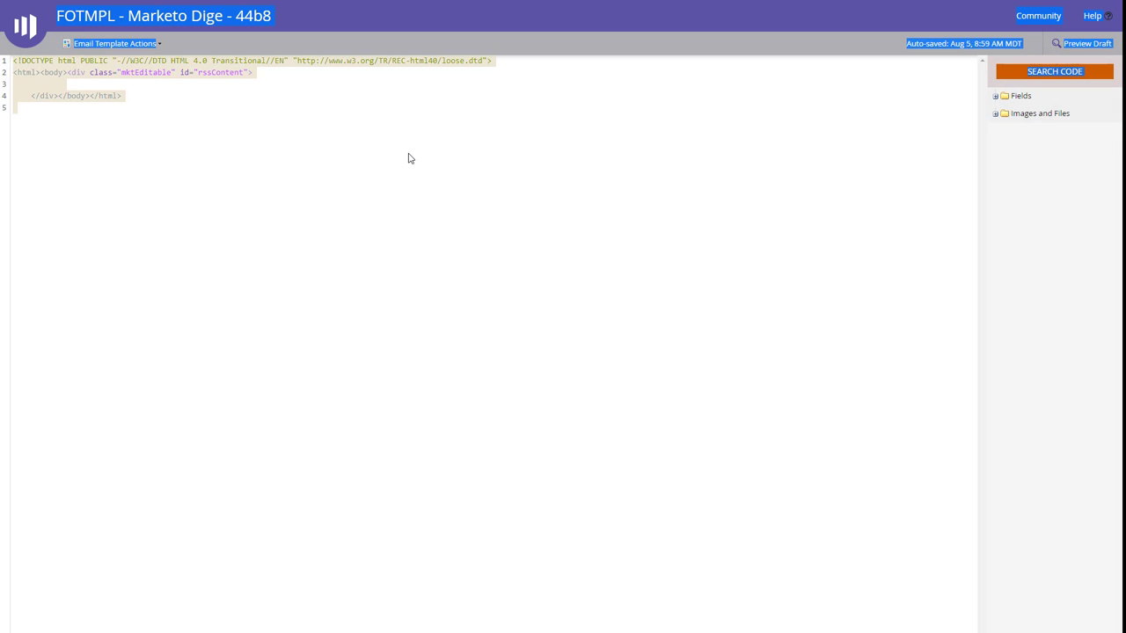
{"action": "left_click", "coordinate": [390, 147]}
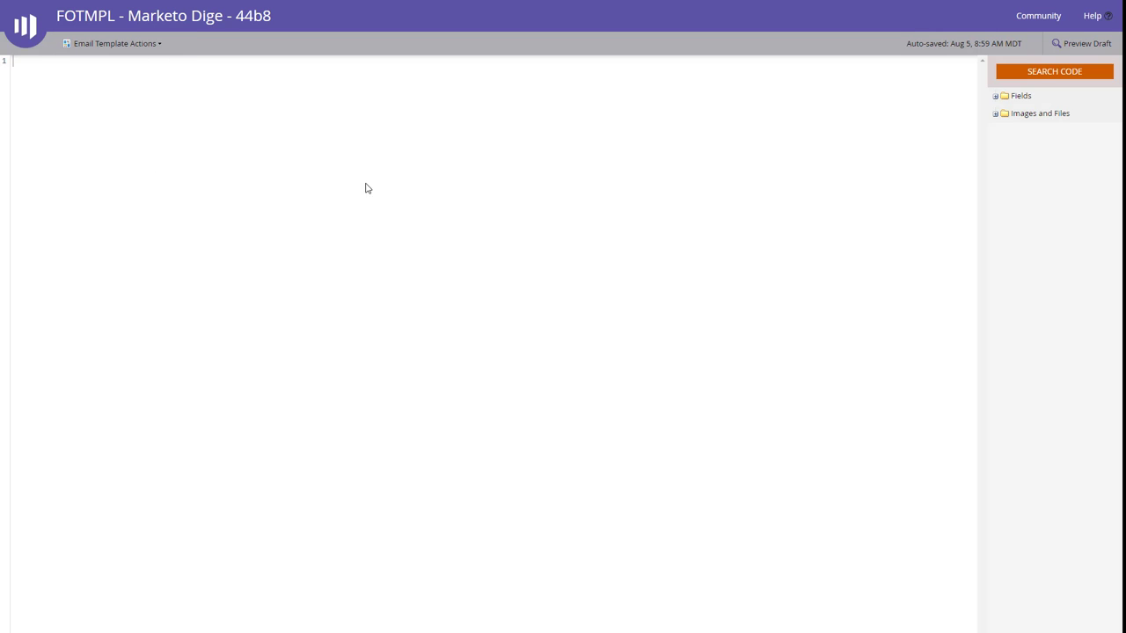
{"action": "left_click", "coordinate": [141, 44]}
{"action": "left_click", "coordinate": [110, 65]}
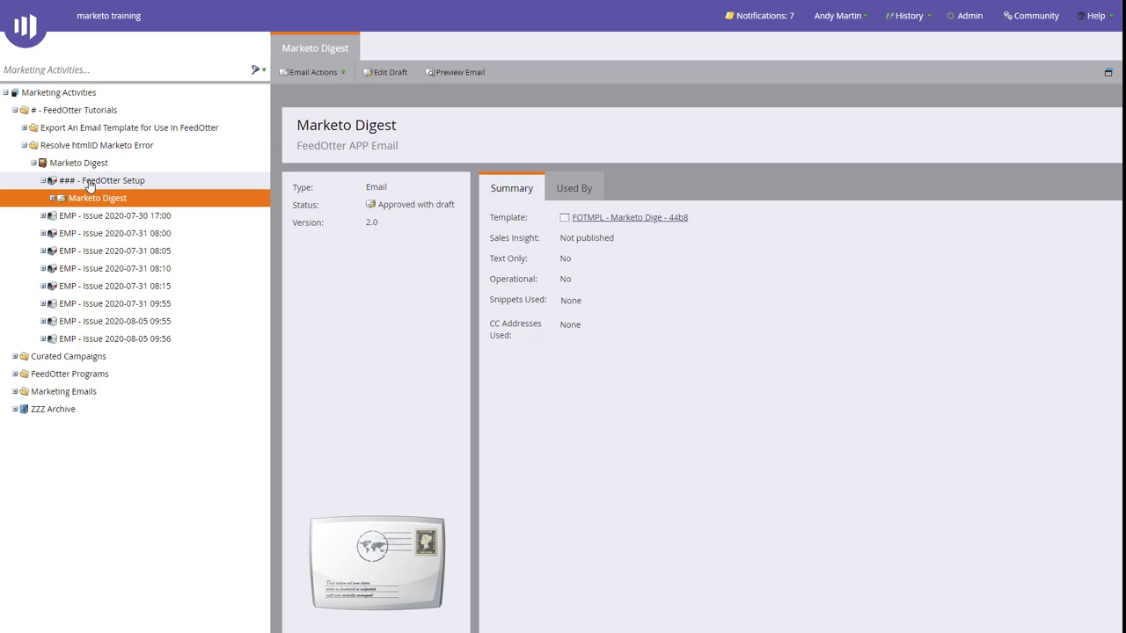
Remove Marketo Digest from the ### - FeedOtter Setup program's Email card and reopen that email
{"action": "left_click", "coordinate": [97, 183]}
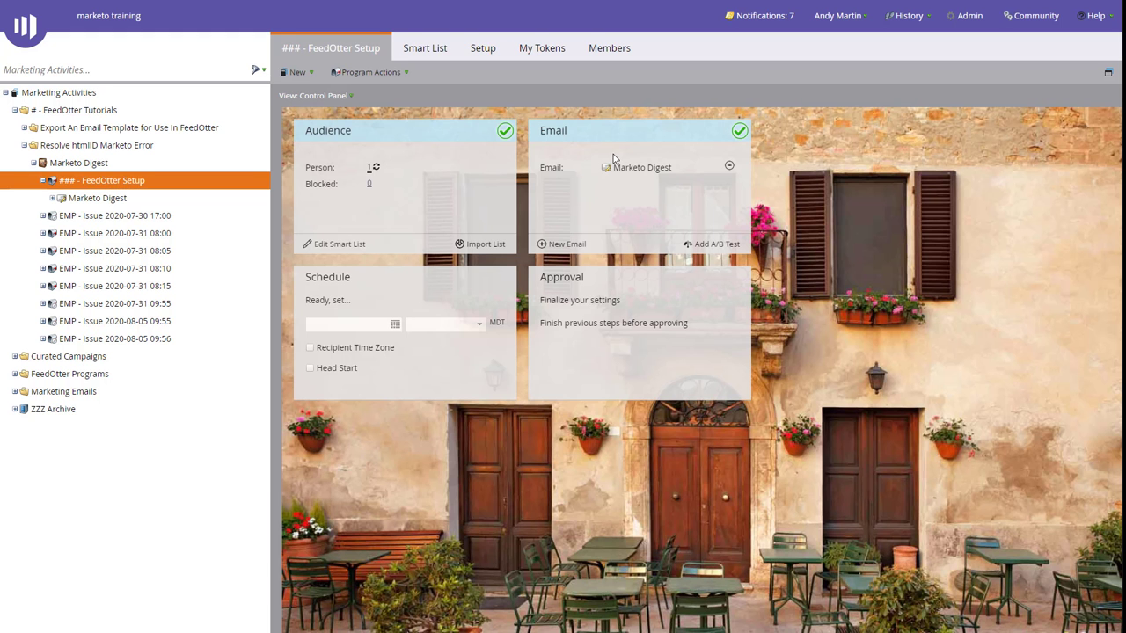
{"action": "left_click", "coordinate": [729, 166]}
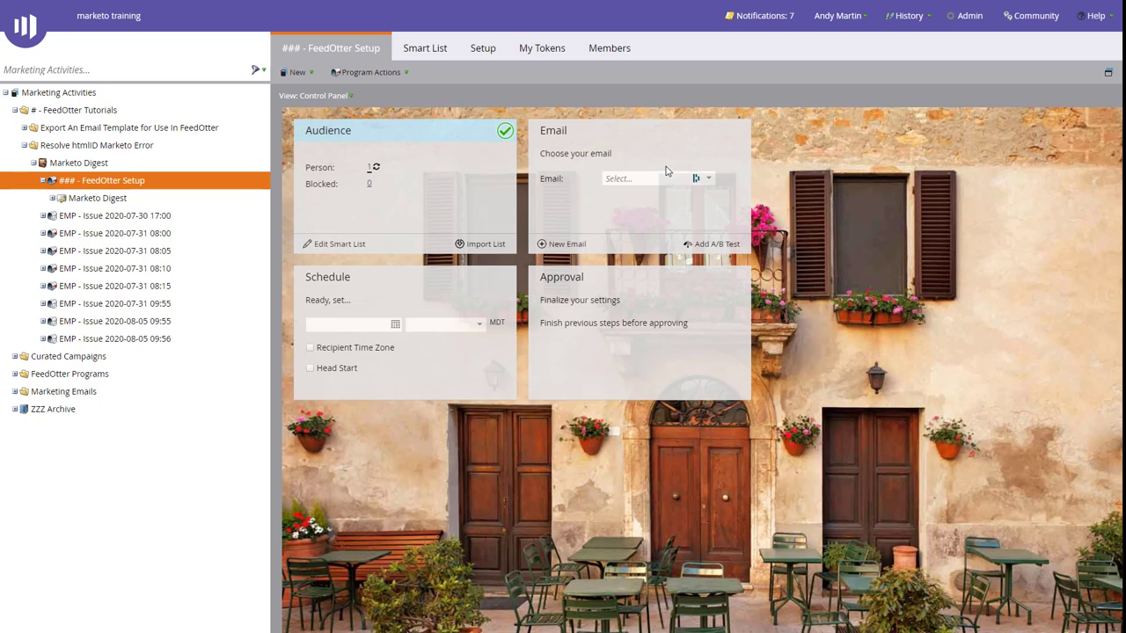
{"action": "left_click", "coordinate": [69, 199]}
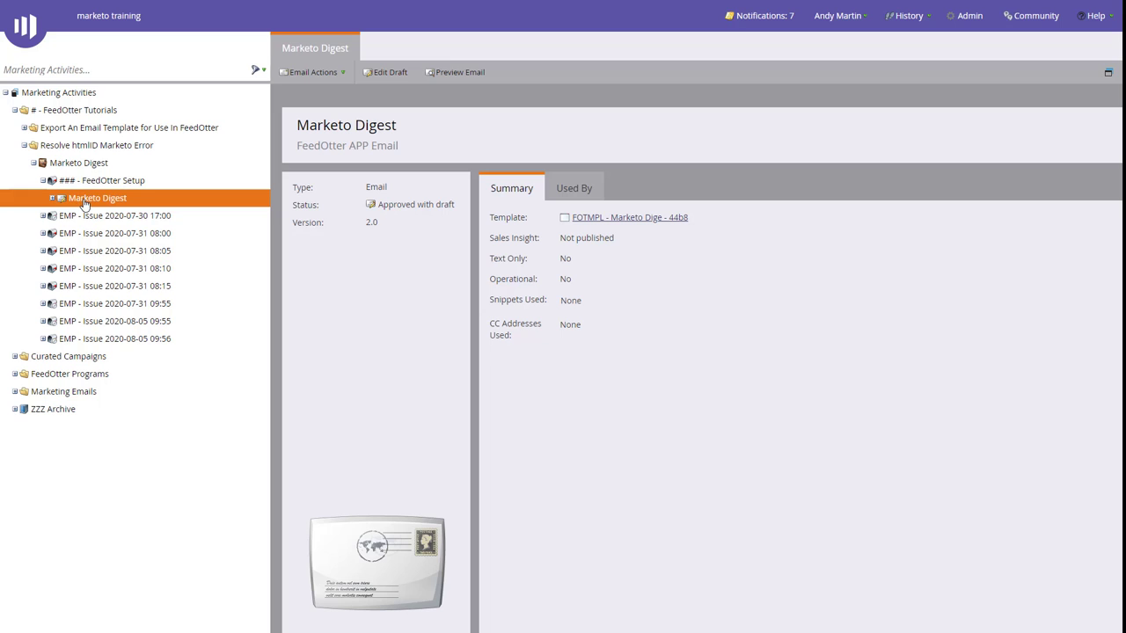
Unapprove the Marketo Digest email, then delete it and confirm the deletion
{"action": "right_click", "coordinate": [85, 206]}
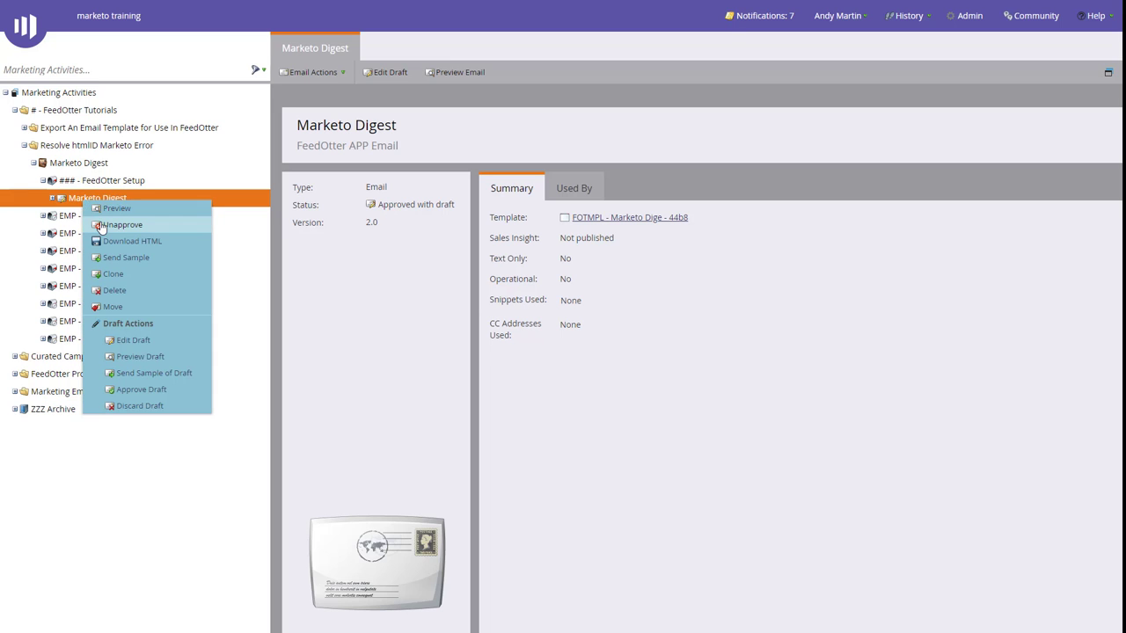
{"action": "left_click", "coordinate": [106, 221]}
{"action": "right_click", "coordinate": [119, 203]}
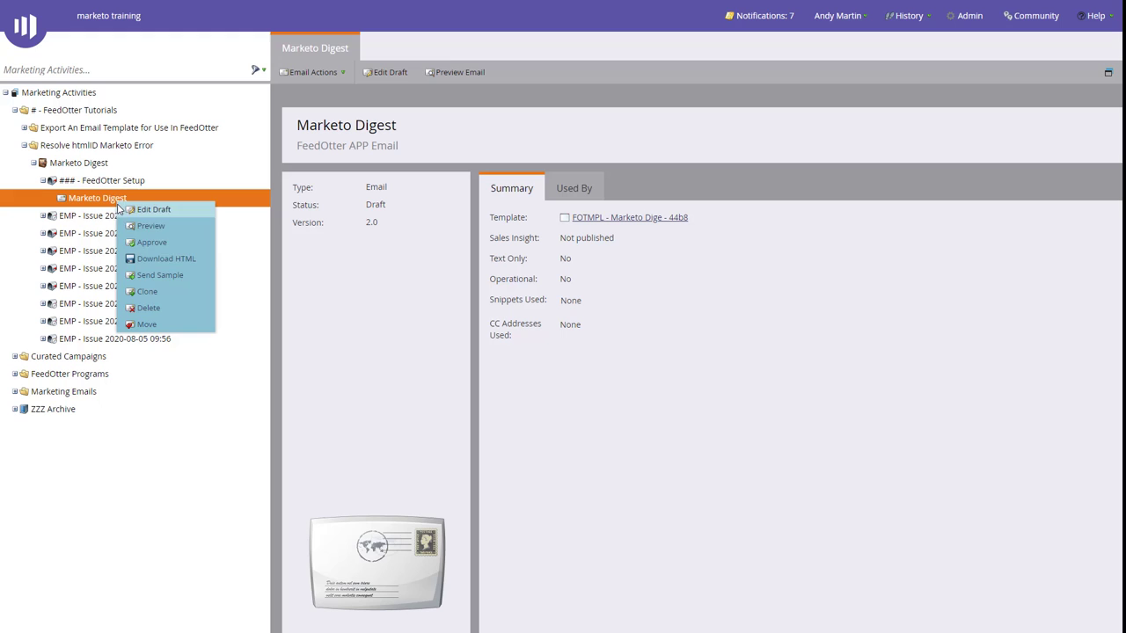
{"action": "left_click", "coordinate": [147, 308]}
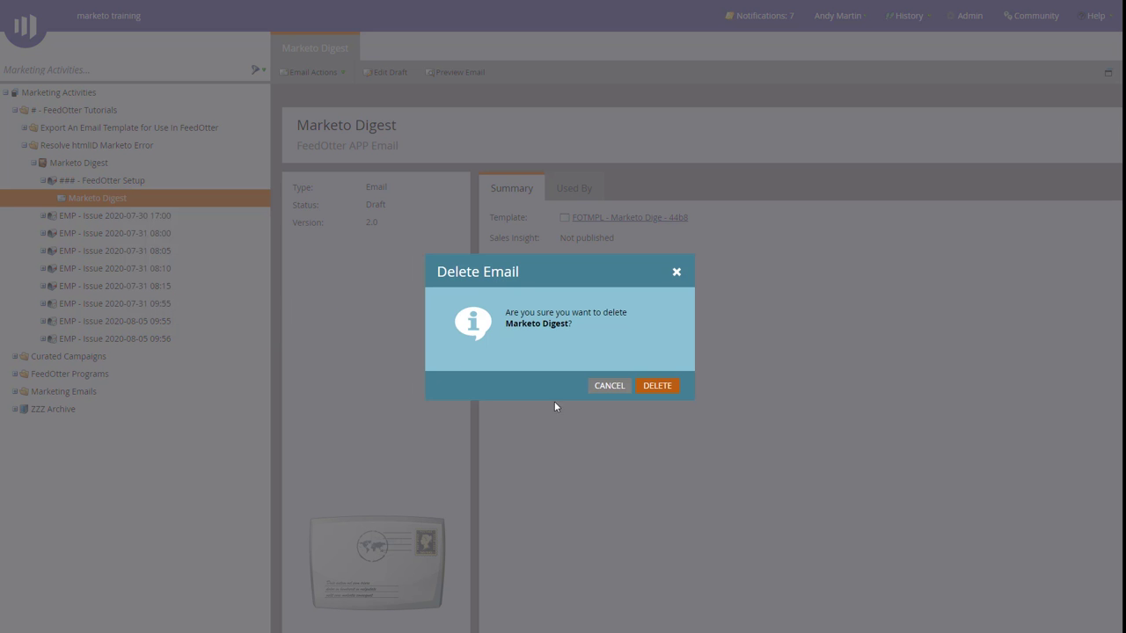
{"action": "left_click", "coordinate": [651, 387]}
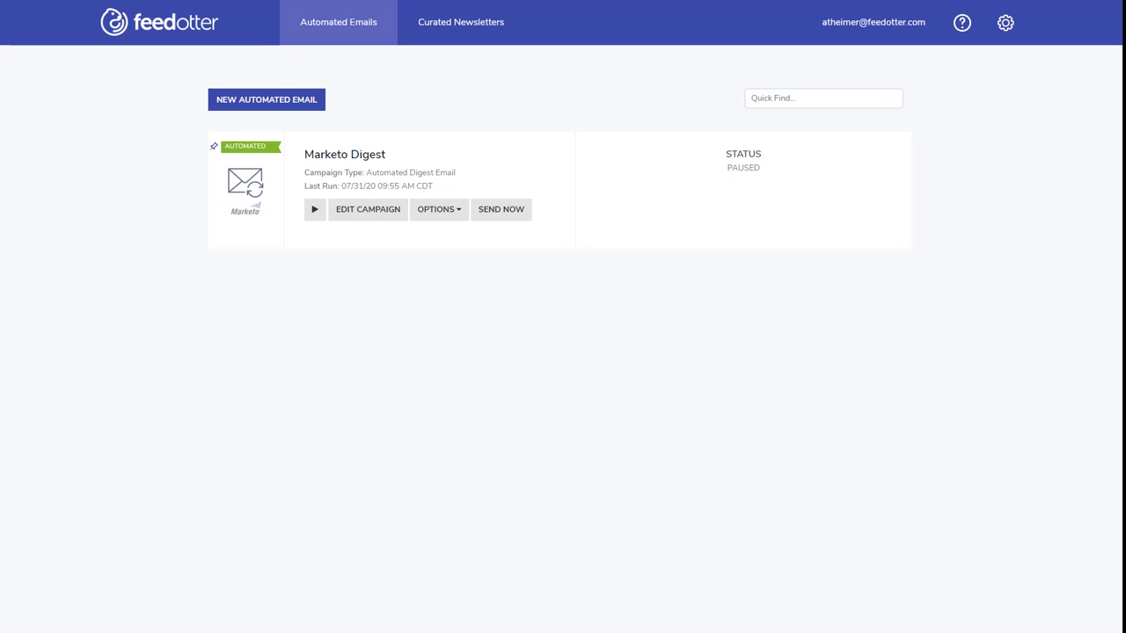
Save the Marketo Digest campaign's Marketo Details settings, restart the campaign, and dismiss Final Steps
{"action": "left_click", "coordinate": [348, 219]}
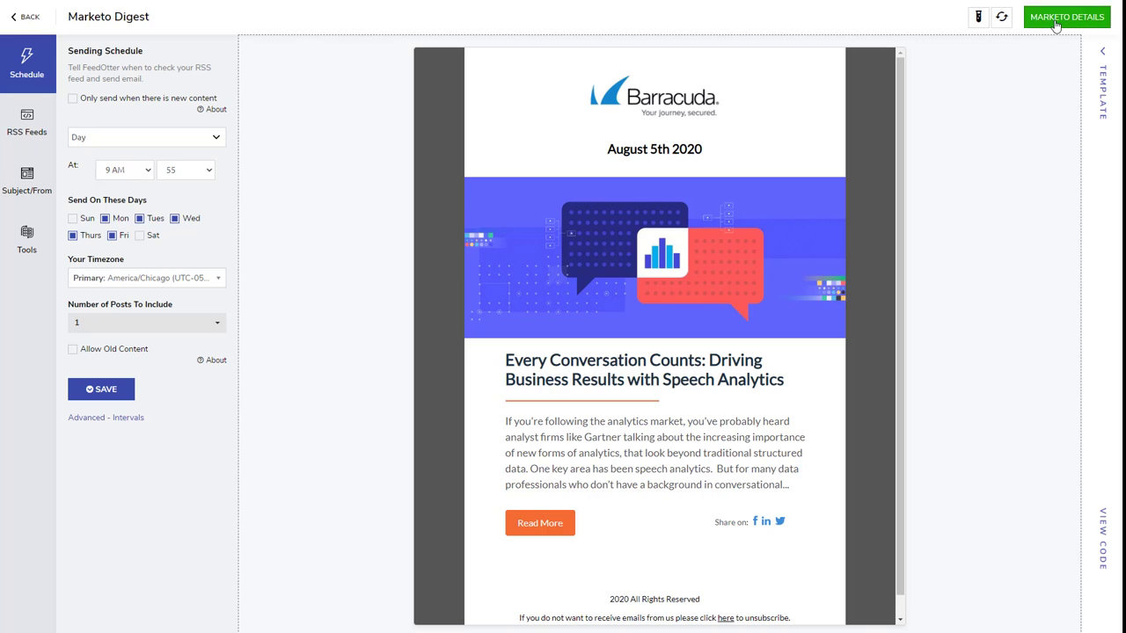
{"action": "left_click", "coordinate": [1056, 24]}
{"action": "scroll", "coordinate": [545, 264], "scroll_direction": "down", "scroll_amount": 1}
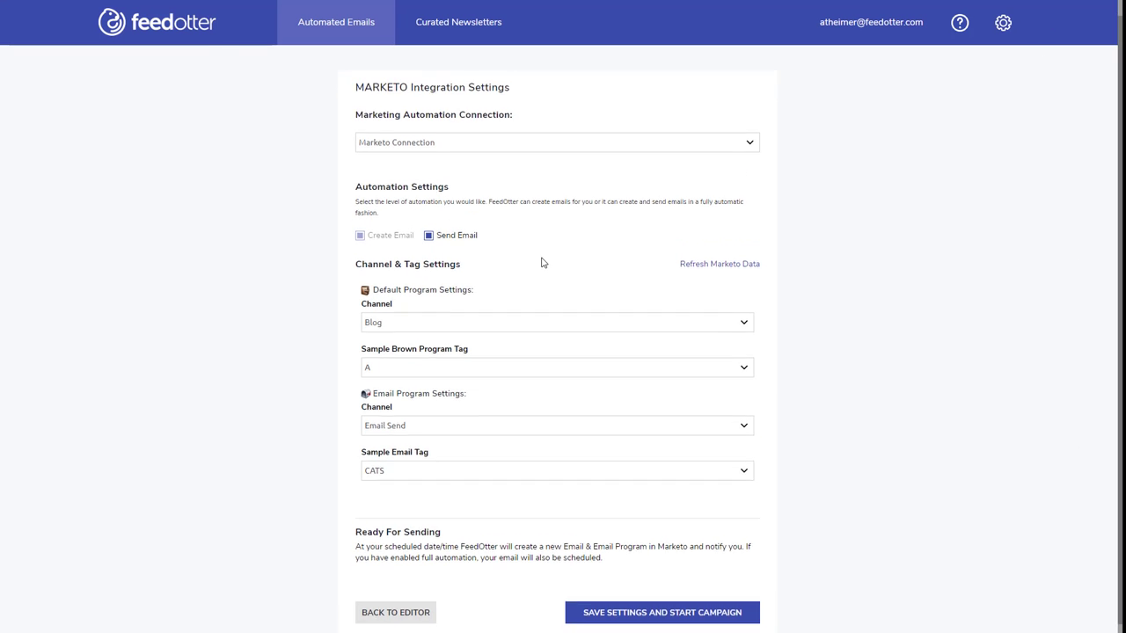
{"action": "scroll", "coordinate": [542, 262], "scroll_direction": "down", "scroll_amount": 1}
{"action": "left_click", "coordinate": [677, 588]}
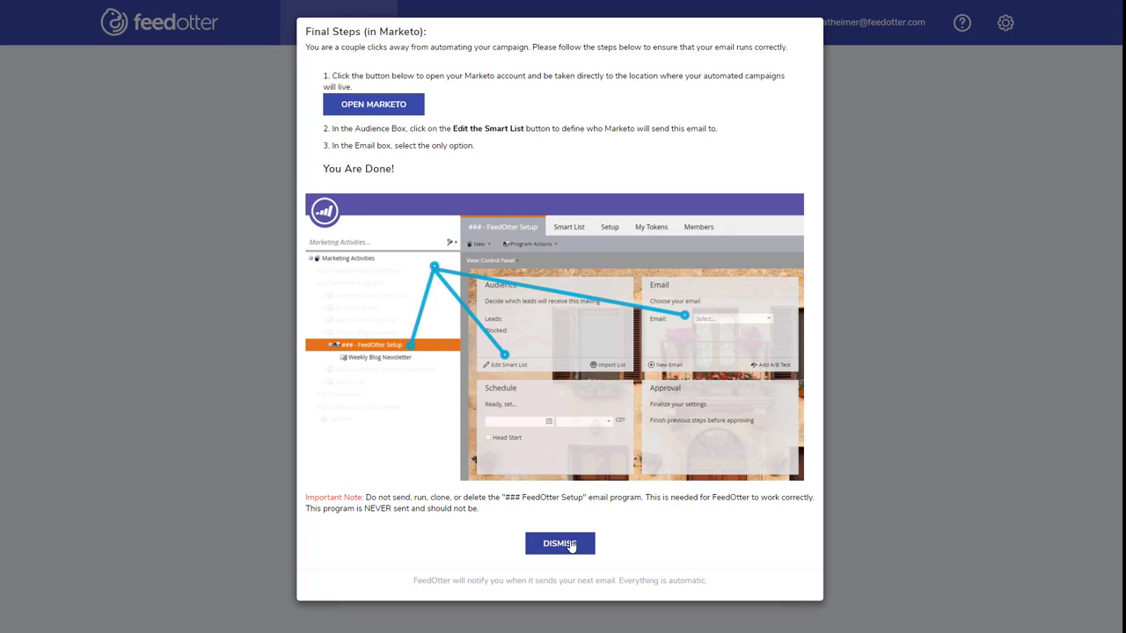
{"action": "left_click", "coordinate": [570, 545]}
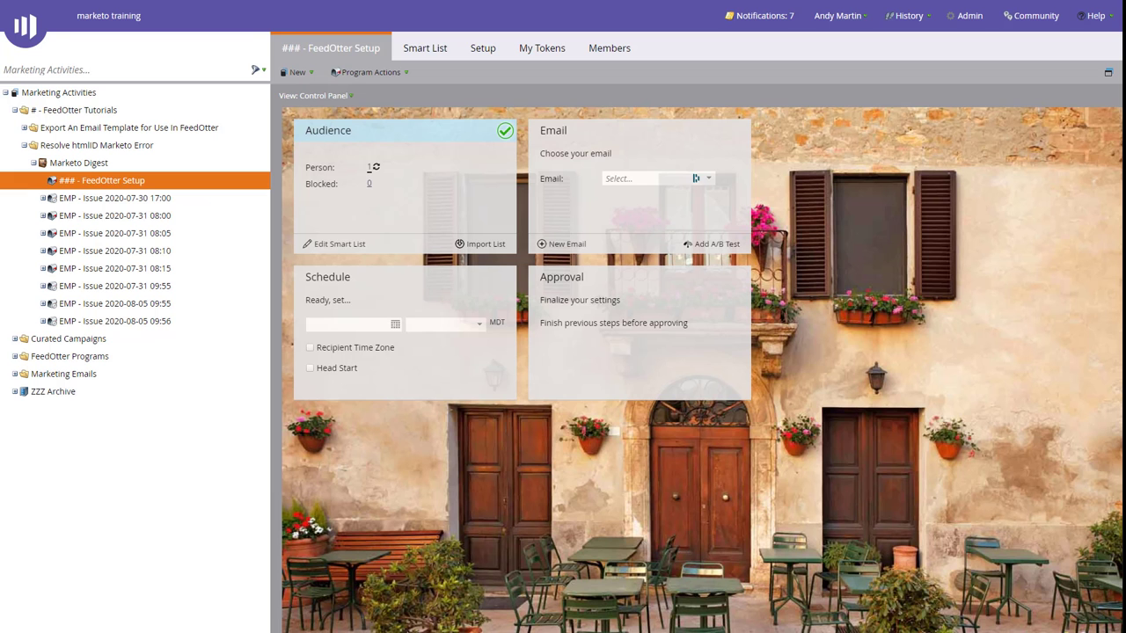
{"action": "key", "text": "F5"}
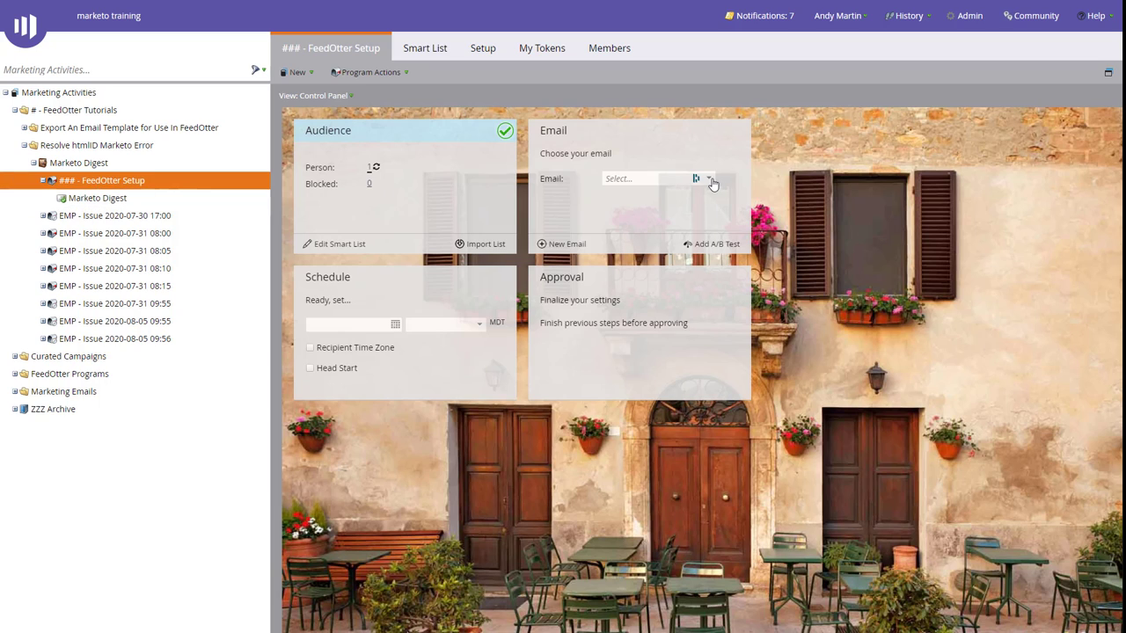
{"action": "left_click", "coordinate": [709, 180]}
{"action": "left_click", "coordinate": [653, 194]}
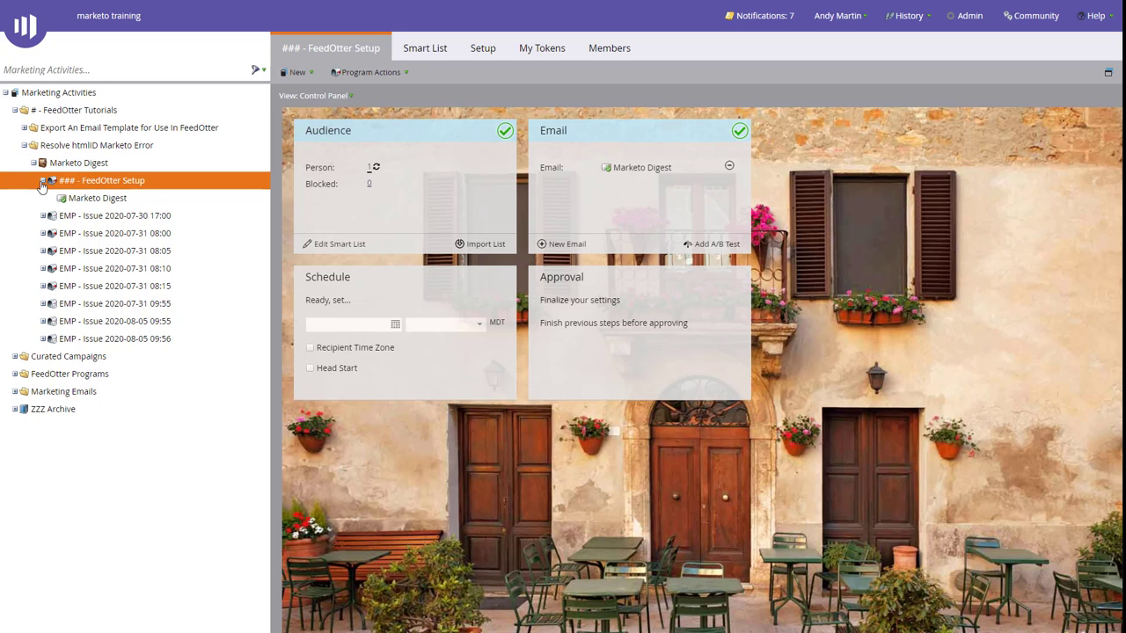
{"action": "left_click", "coordinate": [58, 92]}
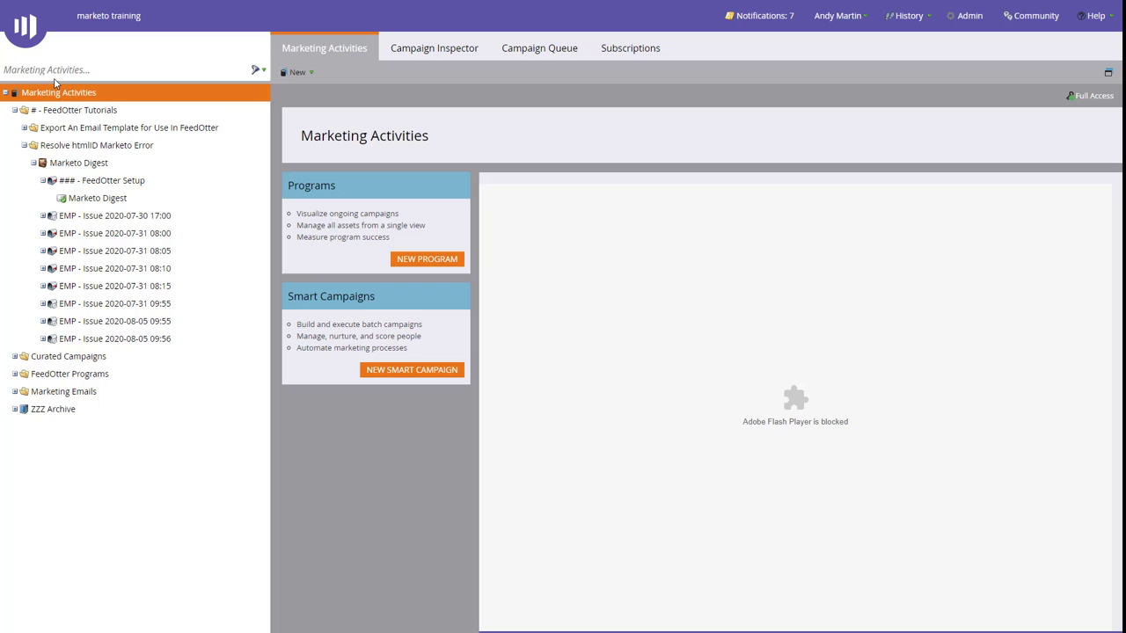